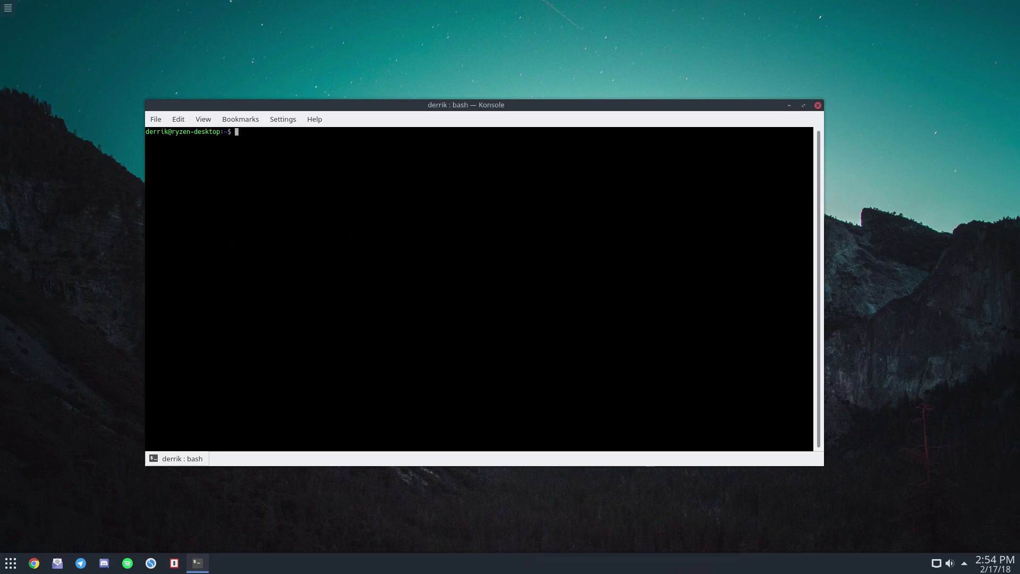
Install PlayOnLinux with 'sudo pacman -S playonlinux', entering the password and accepting the default netcat provider
text(sudo pacman -S playonlinux)
key(Return)
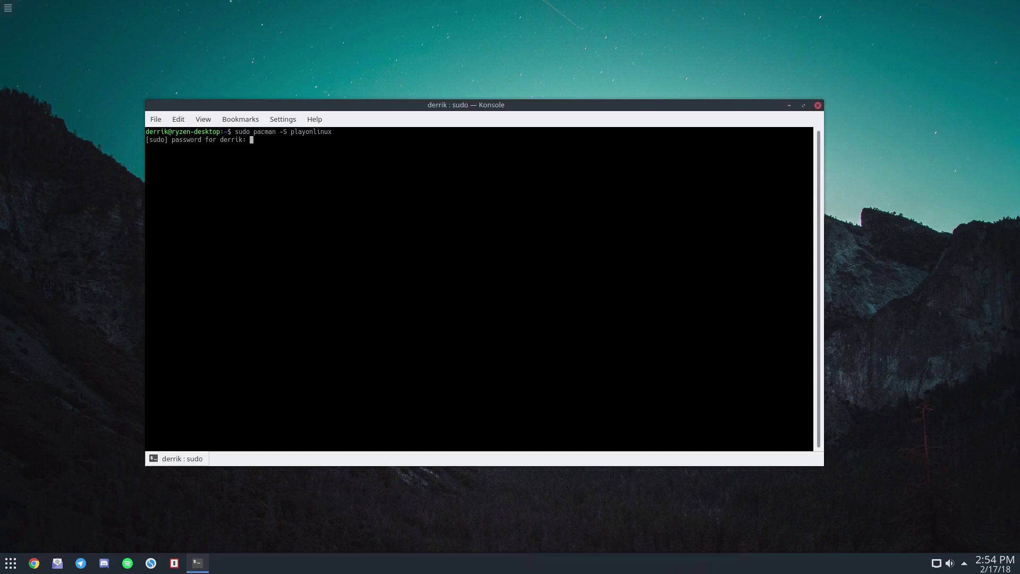
key(Return)
key(Return)
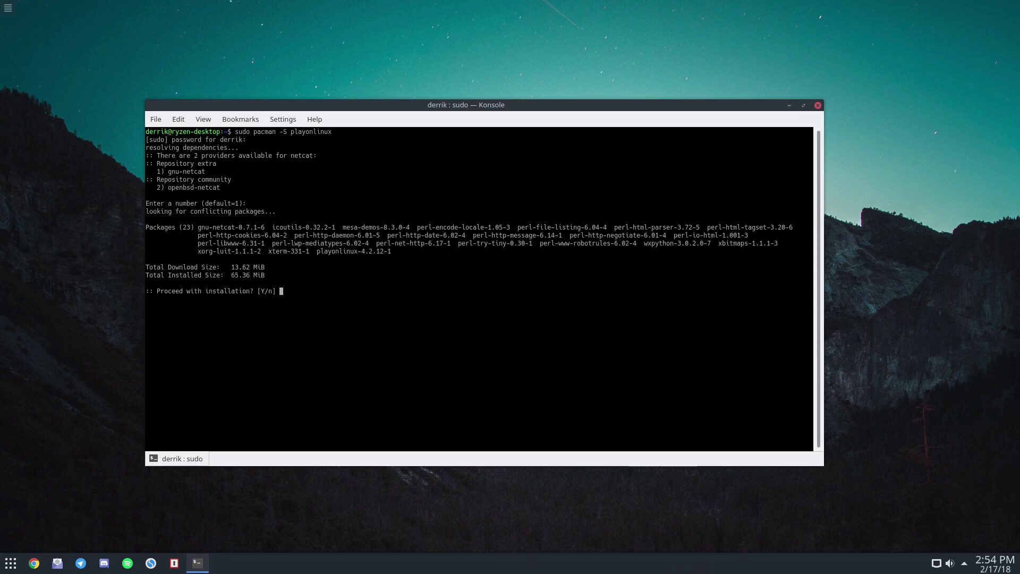
key(Return)
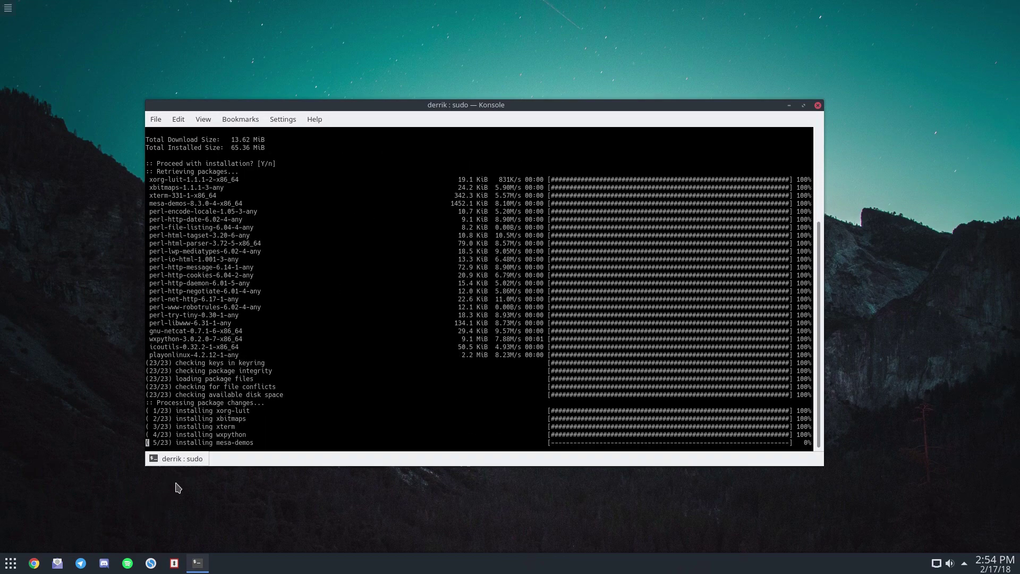
Try launching 'play' from the launcher, closing the Displays settings window that opened instead
click(12, 563)
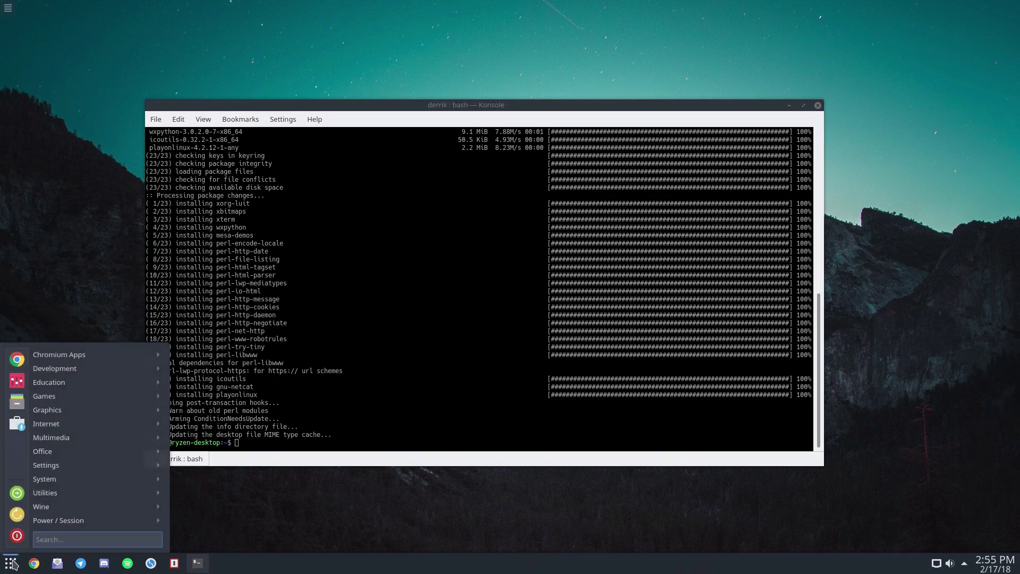
text(play)
key(Return)
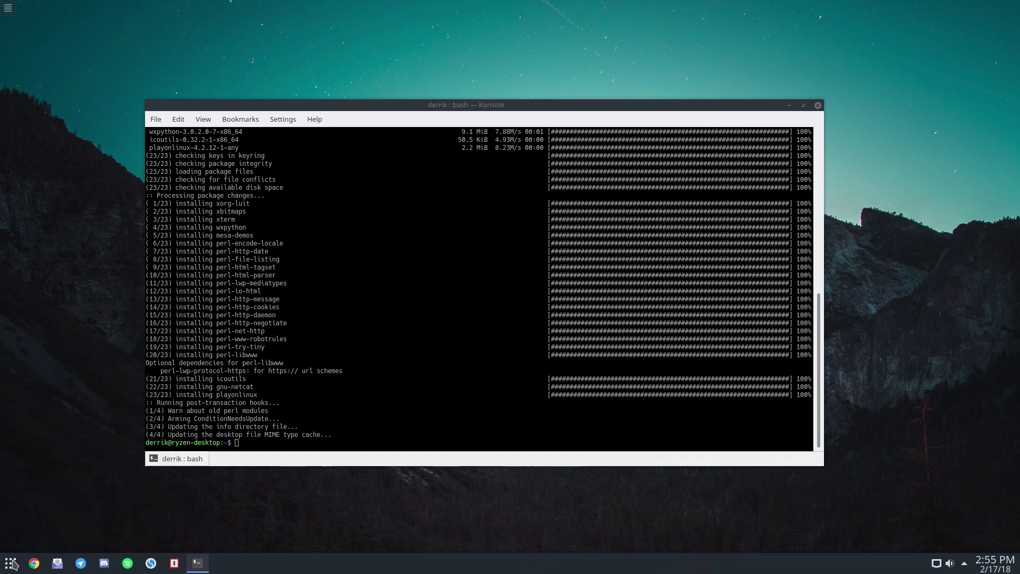
click(647, 116)
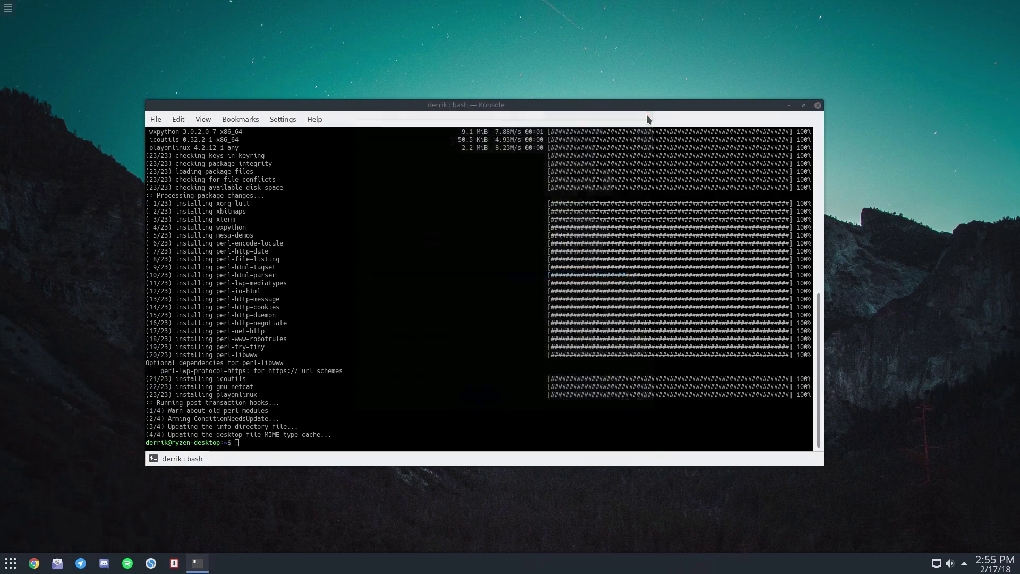
key(super)
Launch PlayOnLinux from the 'play' launcher search and decline sharing compatibility data
text(play)
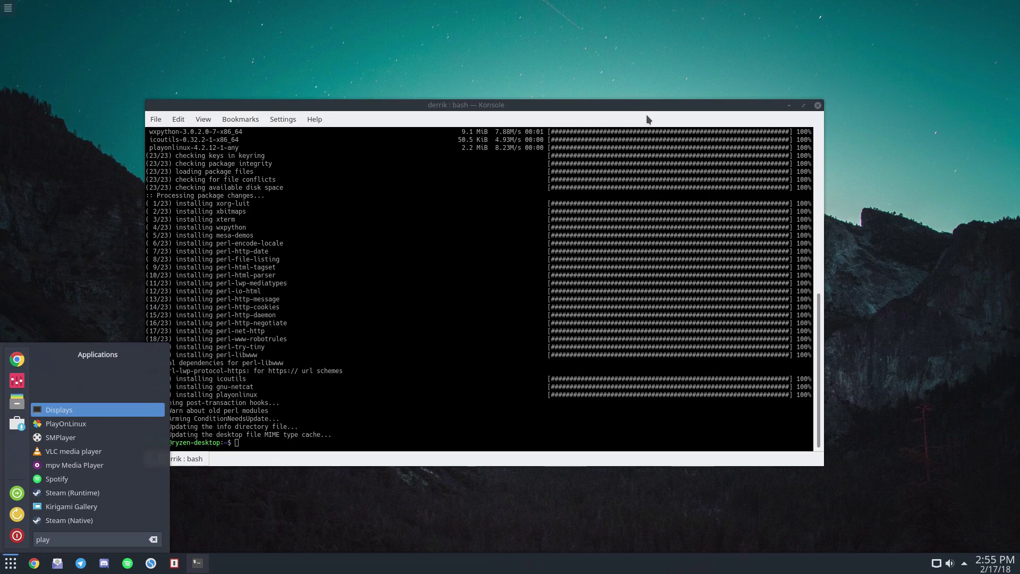
click(75, 423)
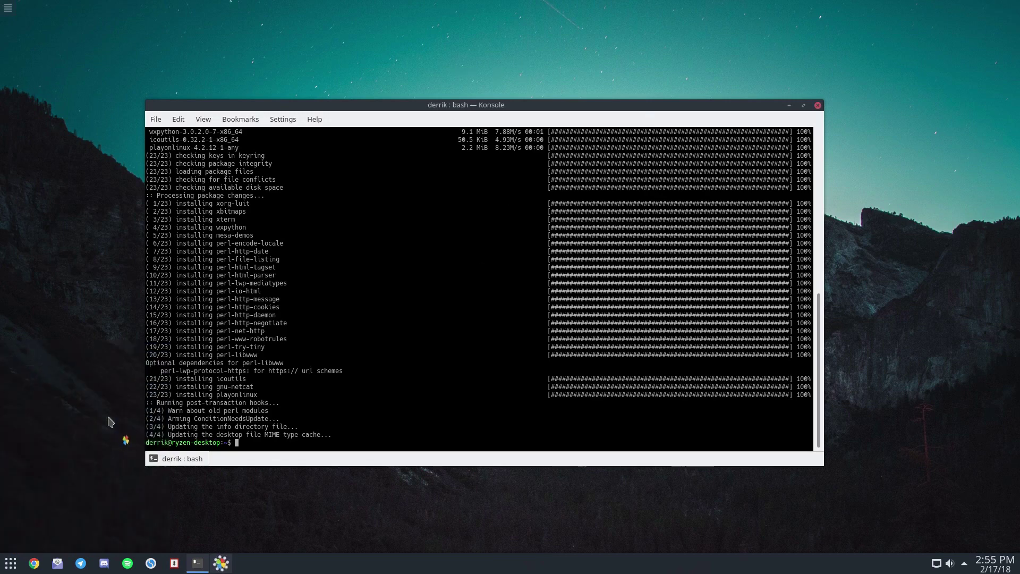
click(789, 105)
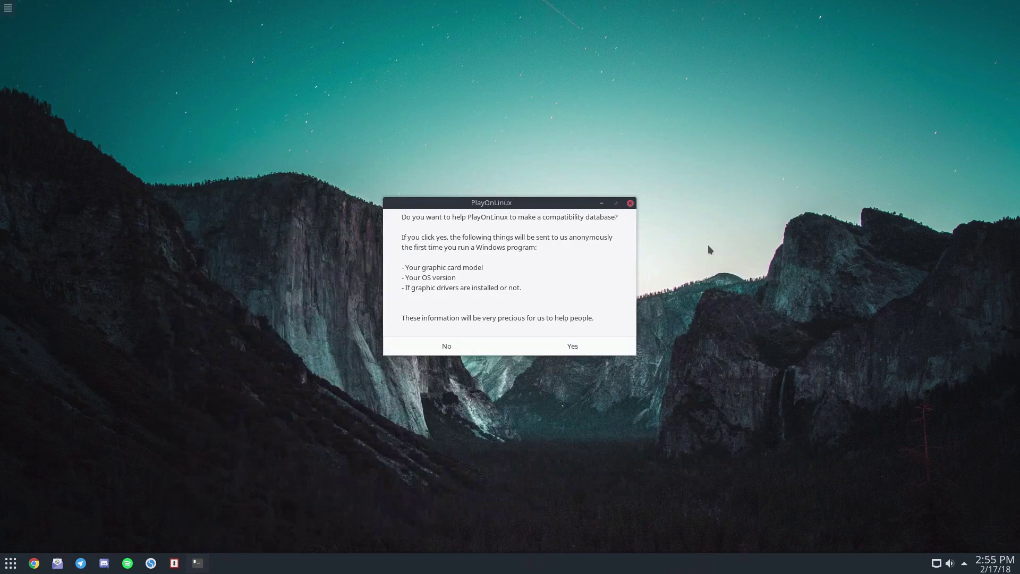
click(452, 351)
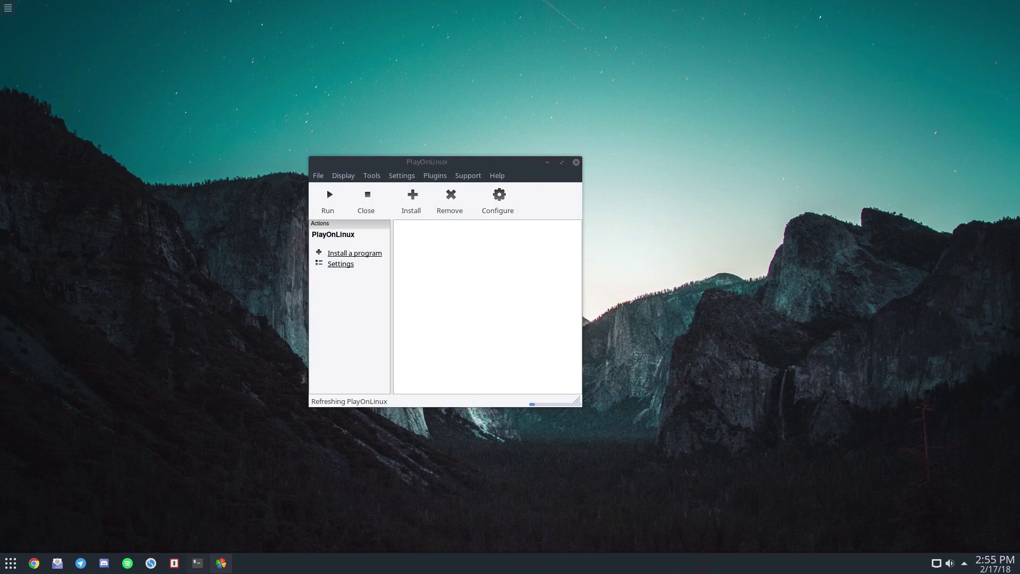
Clone the creative-cloud-linux Git repository in Konsole, then minimize the terminal
click(197, 562)
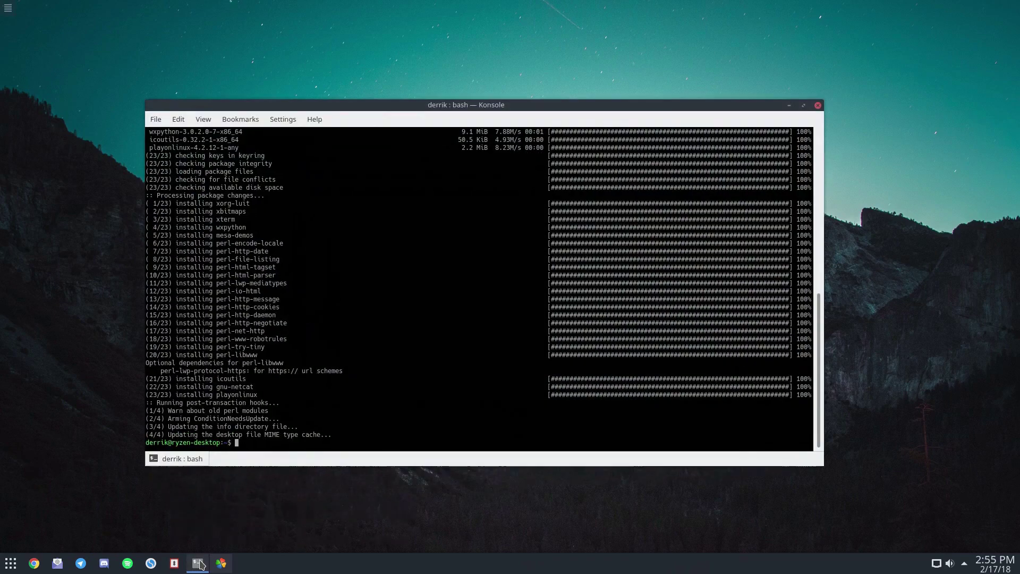
drag(323, 106, 502, 153)
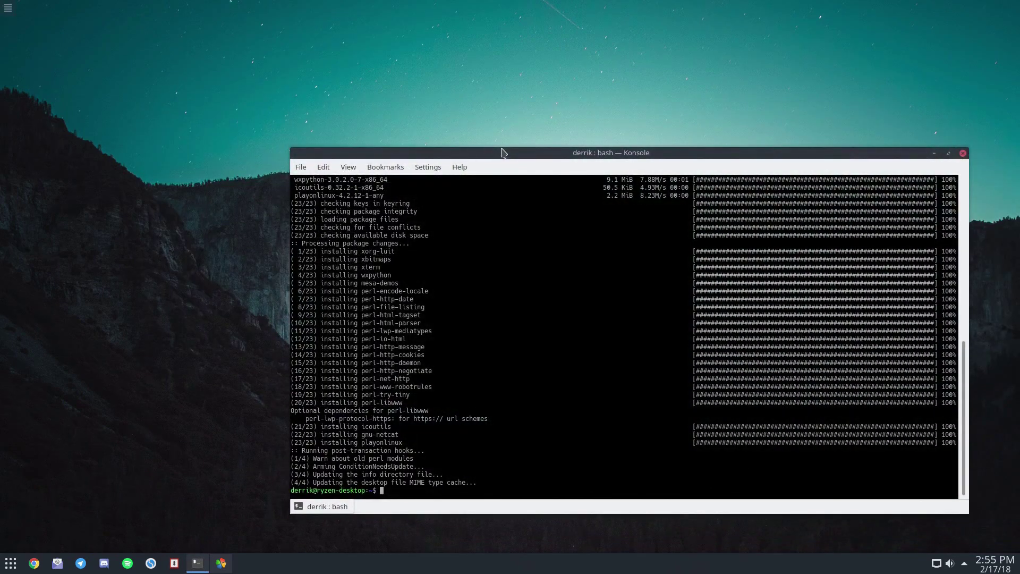
text(git clone https://github.com/corbindavenport/creative-cloud-linux.git)
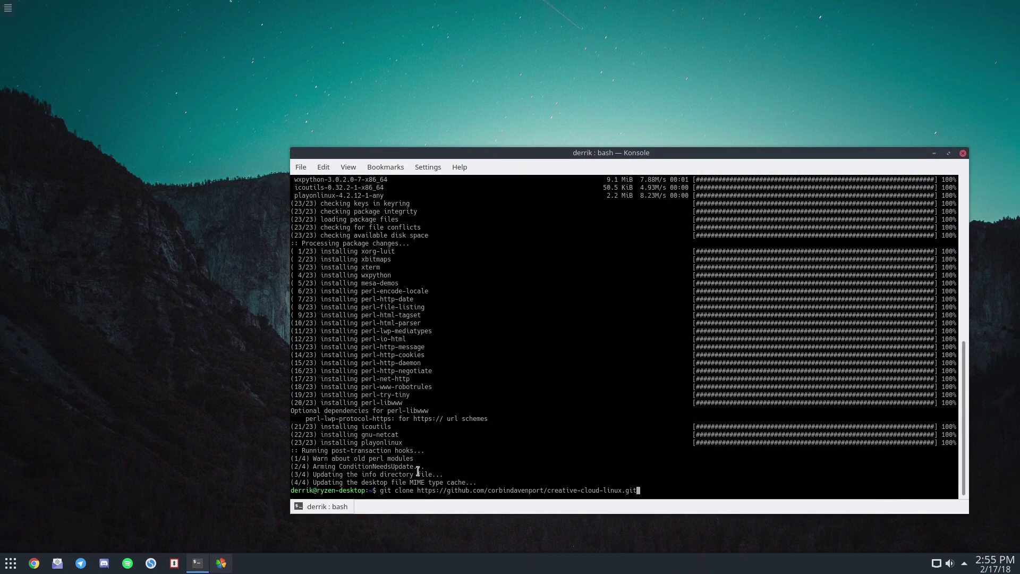
key(Return)
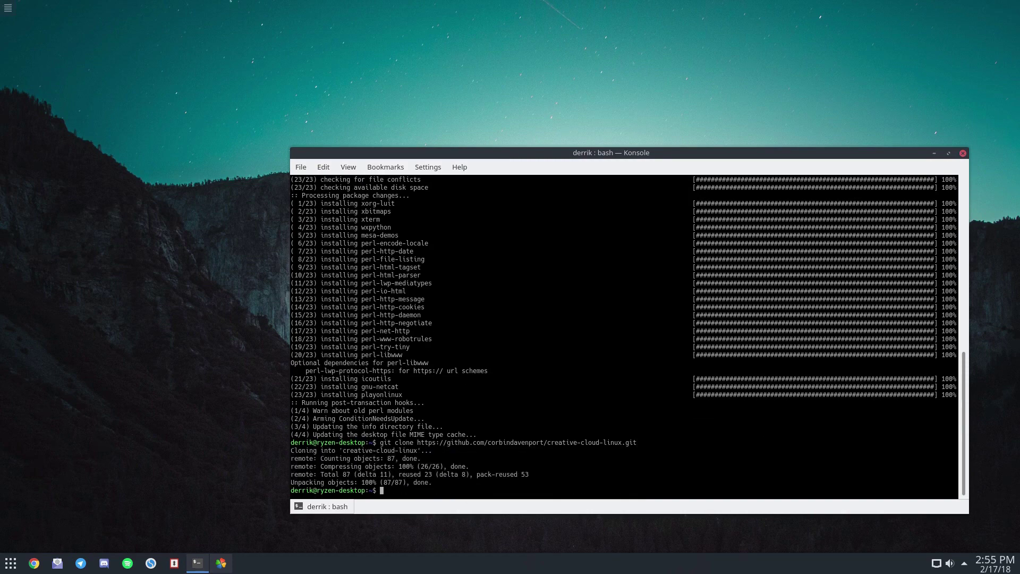
click(935, 153)
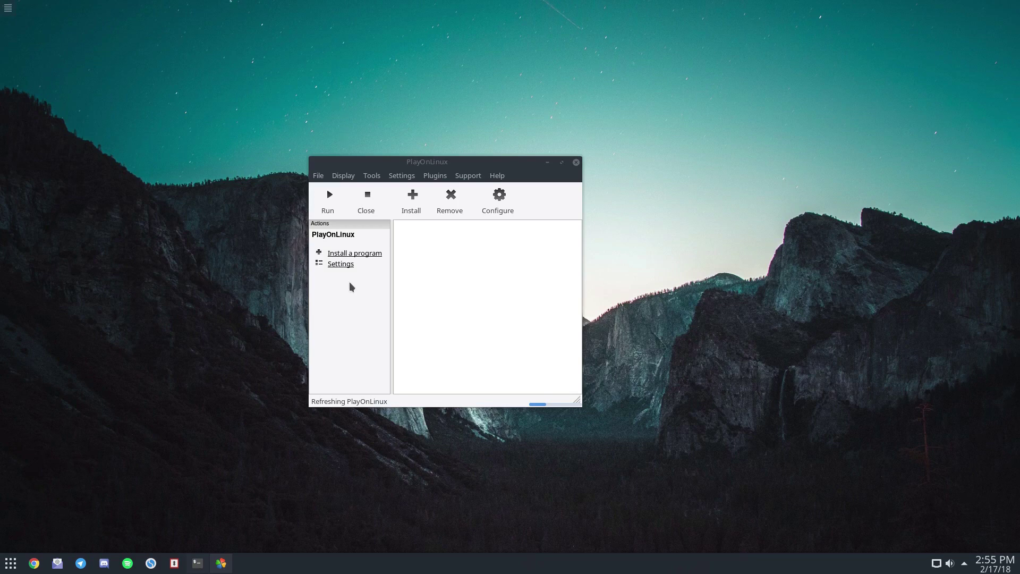
Run Tools > Run a local script with creative-cloud-linux/creativecloud.sh as the chosen script
click(377, 176)
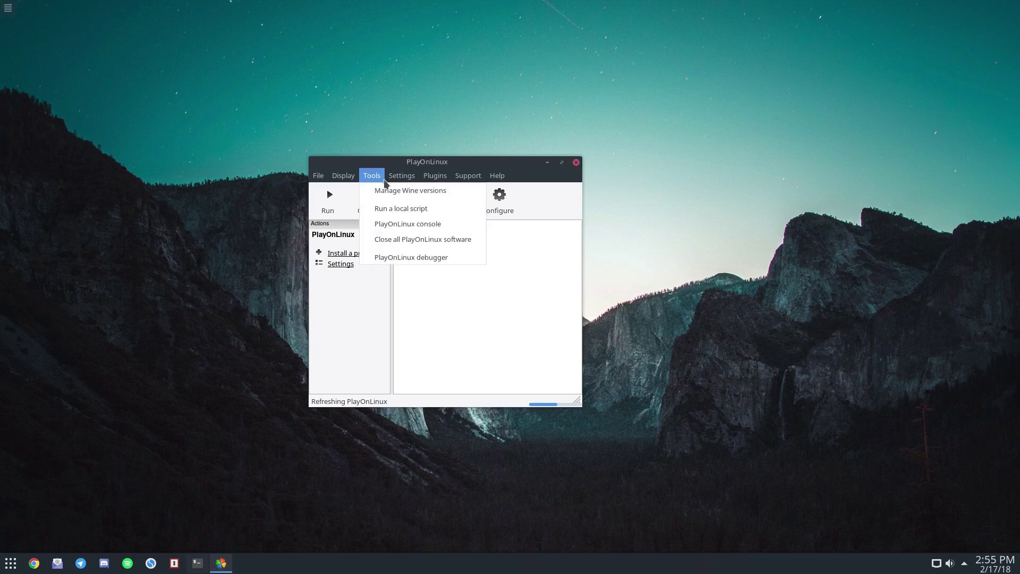
click(405, 208)
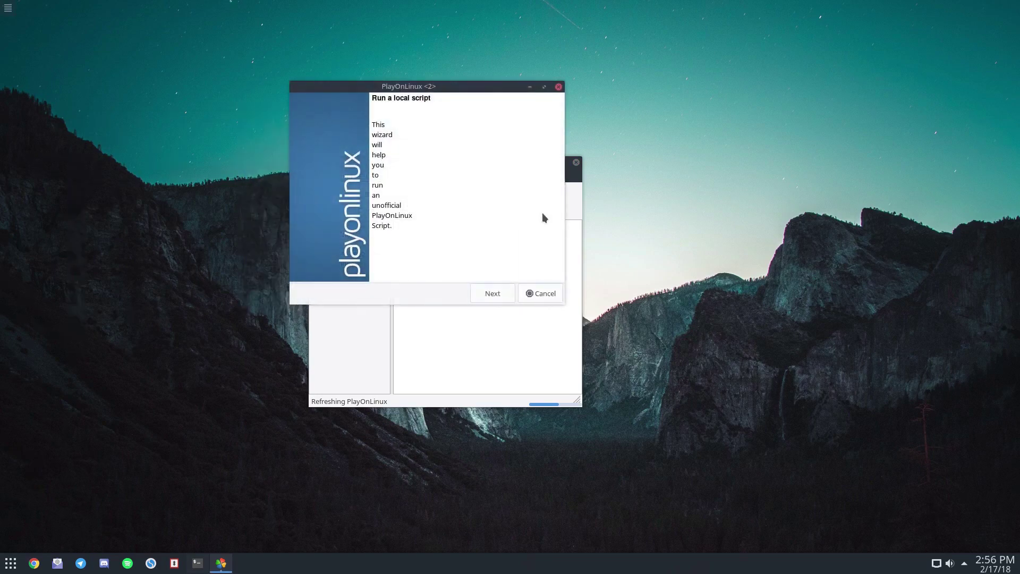
click(495, 295)
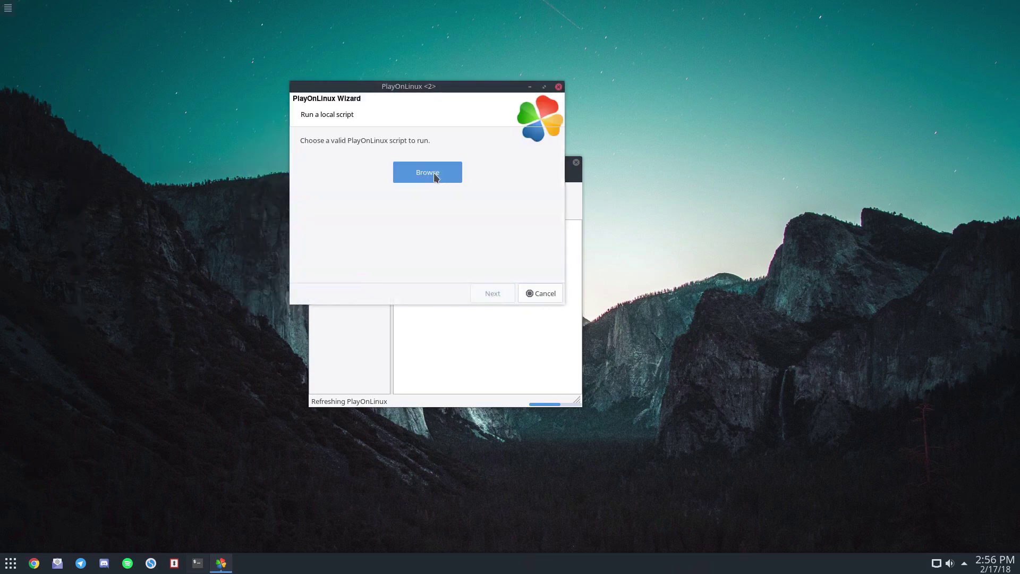
click(428, 171)
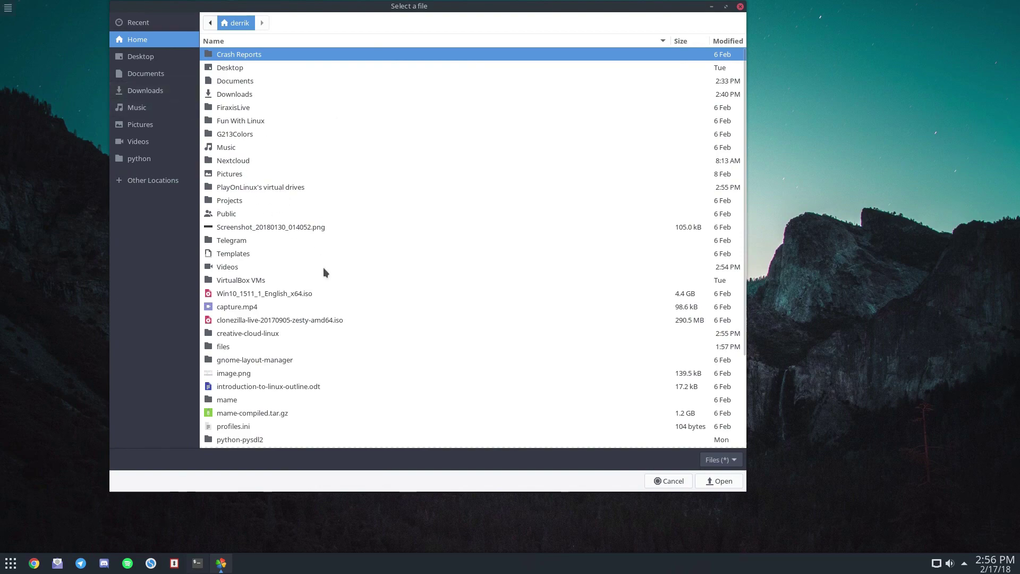
scroll(320, 271, down, 5)
scroll(319, 368, up, 5)
double_click(252, 334)
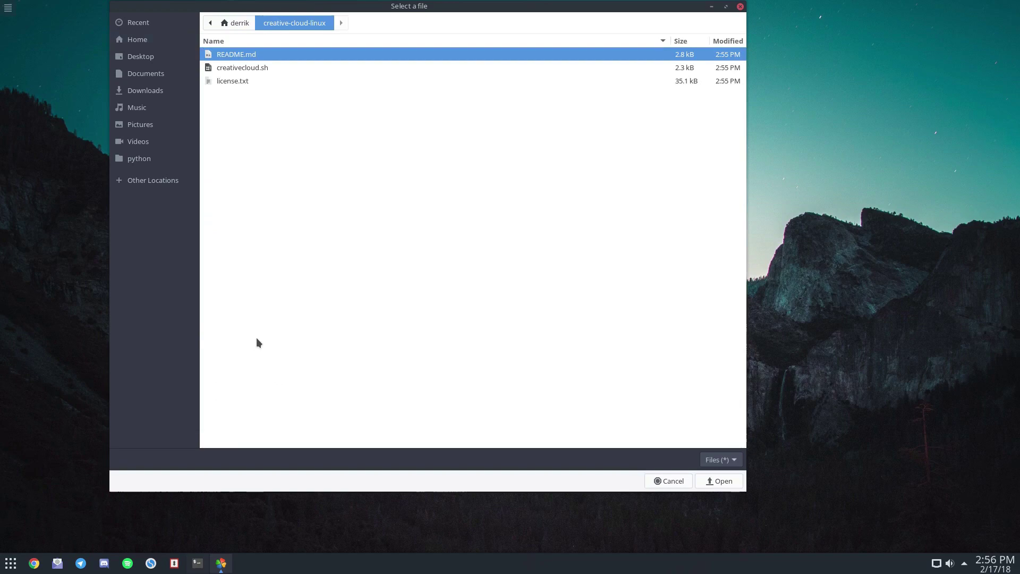
click(261, 69)
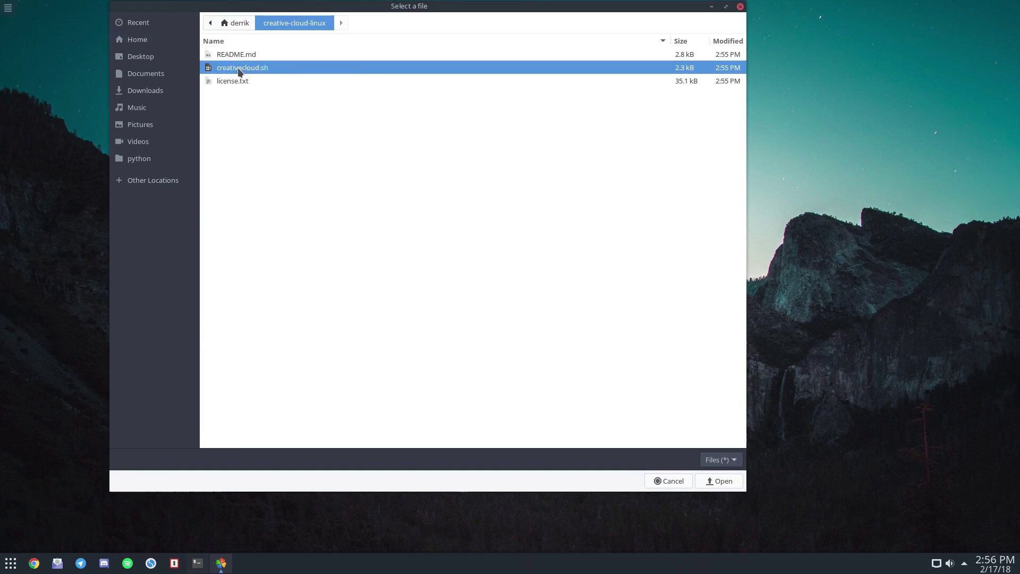
click(717, 481)
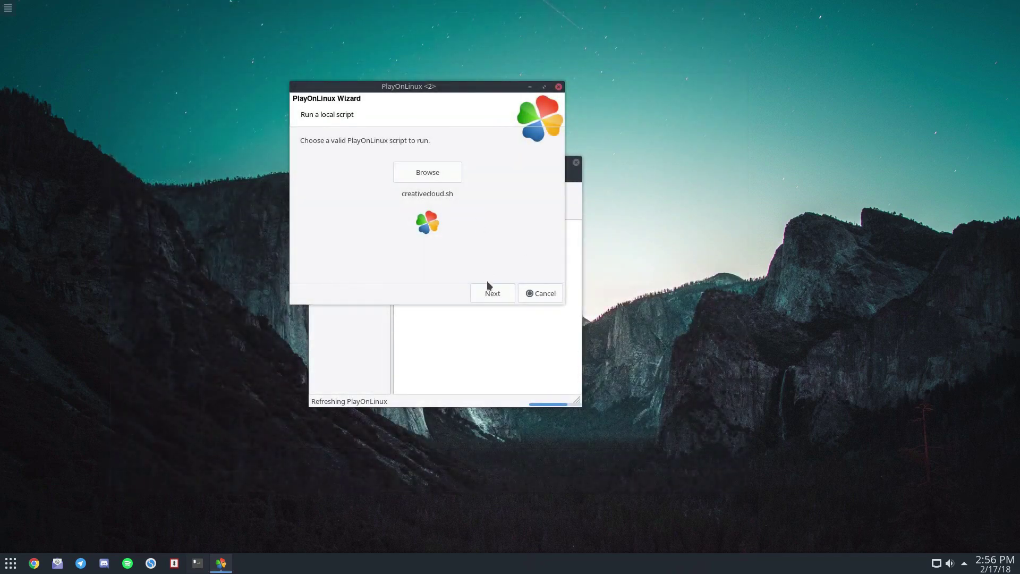
click(490, 290)
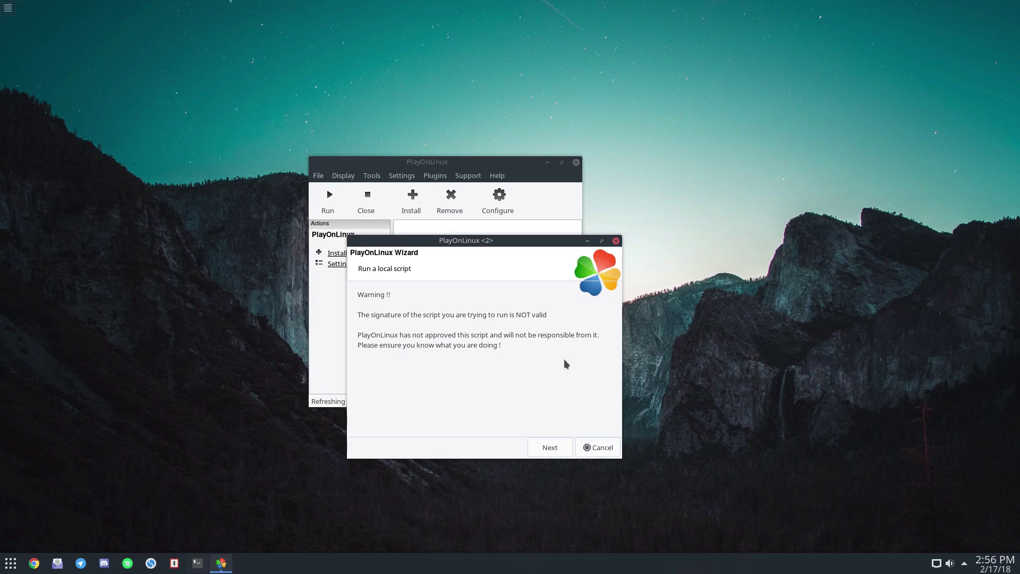
Accept the unsigned-script warning and agree to creativecloud.sh's source code to continue
click(554, 451)
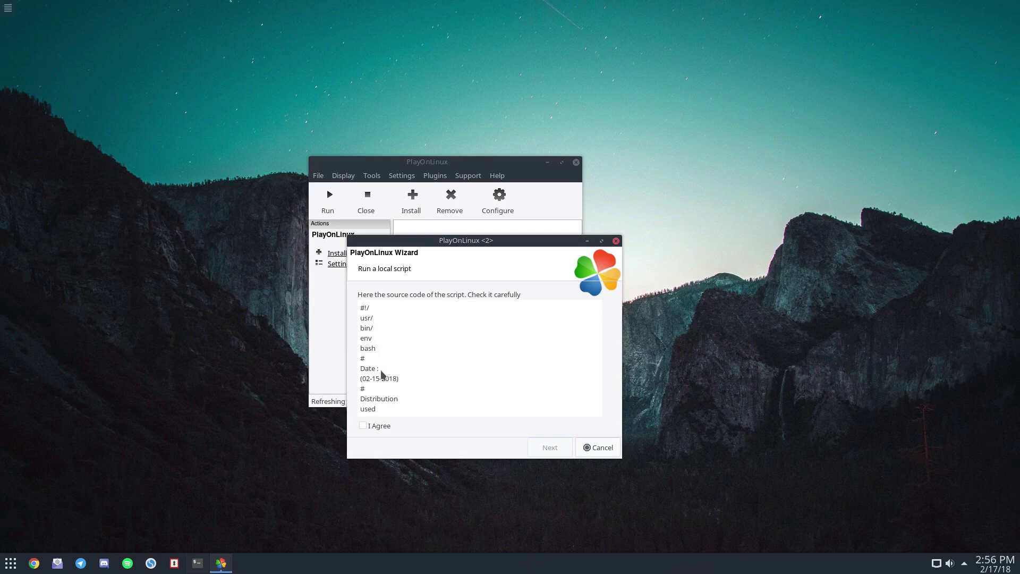
click(364, 427)
click(550, 448)
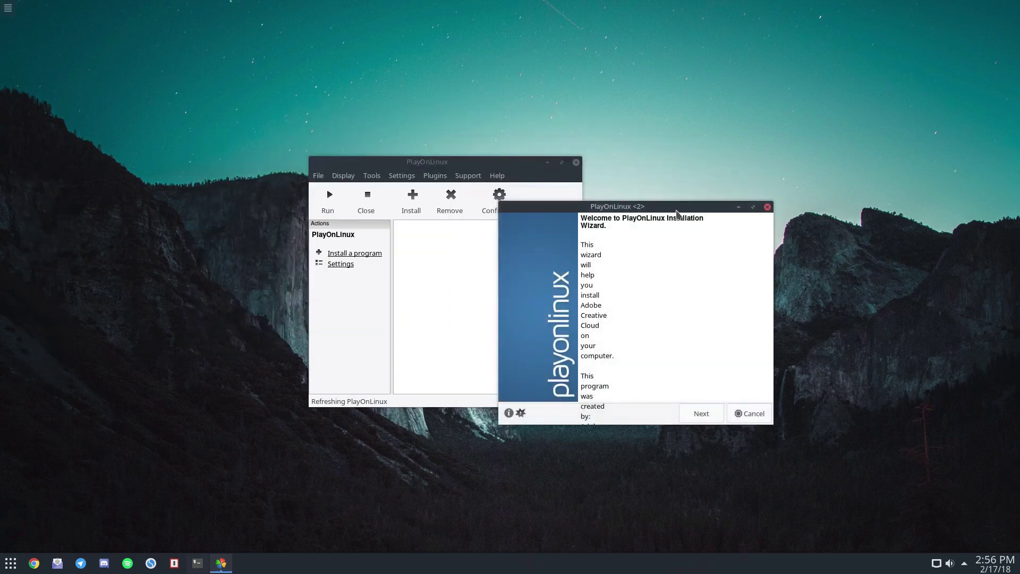
Enlarge the Creative Cloud installer window and open PlayOnLinux's Configure window beside it
drag(776, 427, 895, 500)
click(499, 205)
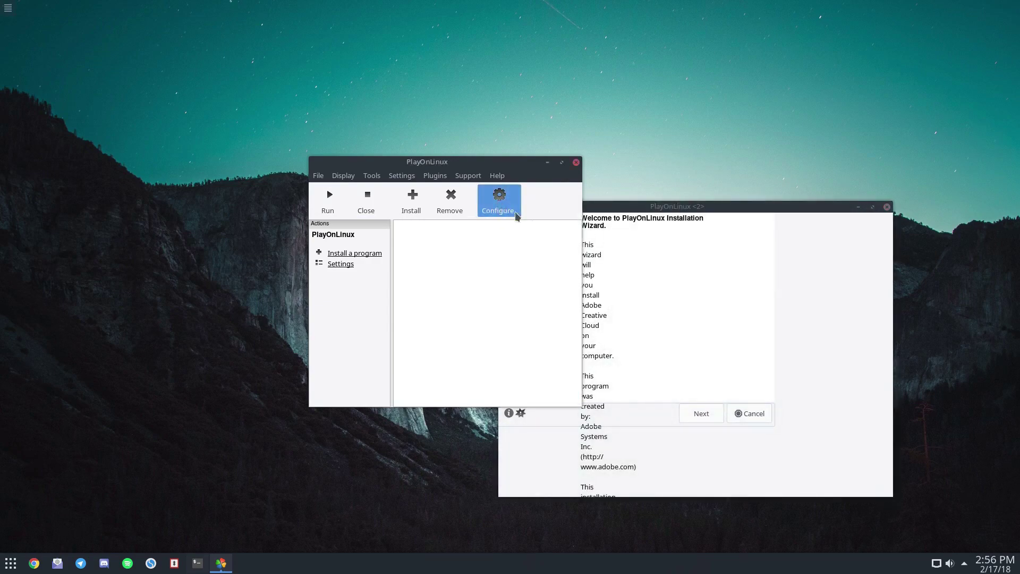
drag(499, 206, 217, 0)
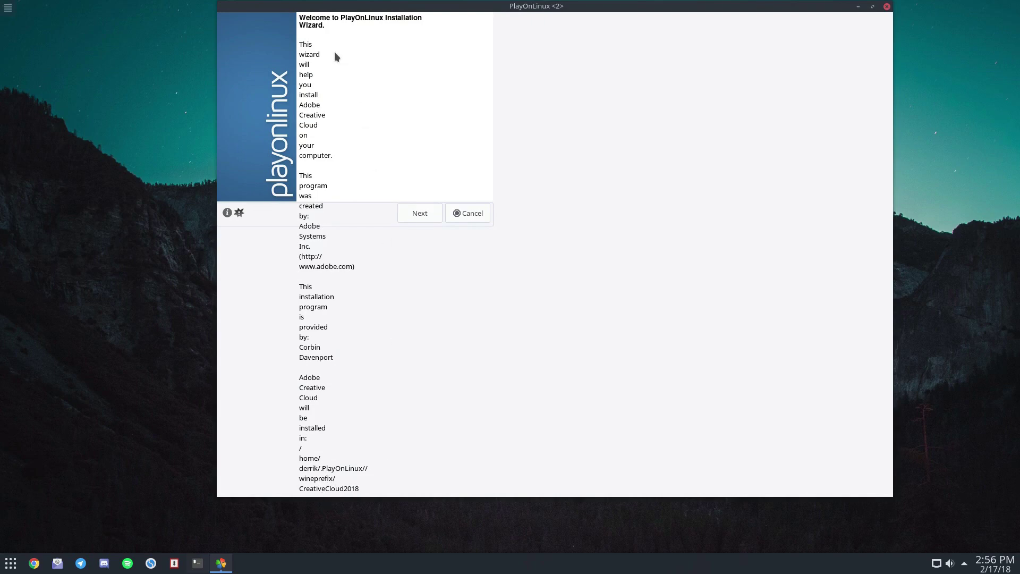
drag(345, 4, 374, 179)
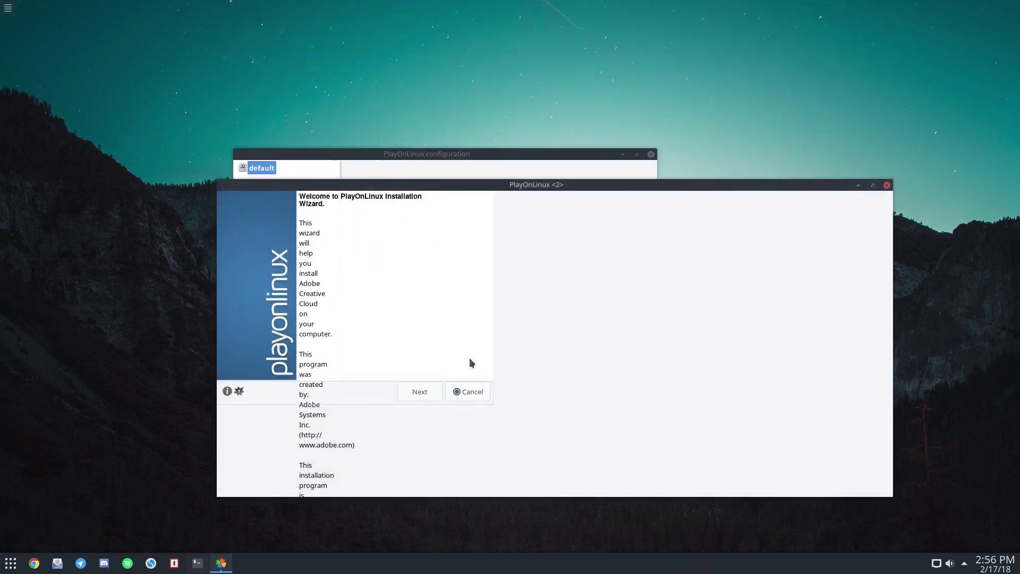
Continue the installer so Wine 2.20-staging downloads and Creative Cloud installs into CreativeCloud2018
click(428, 396)
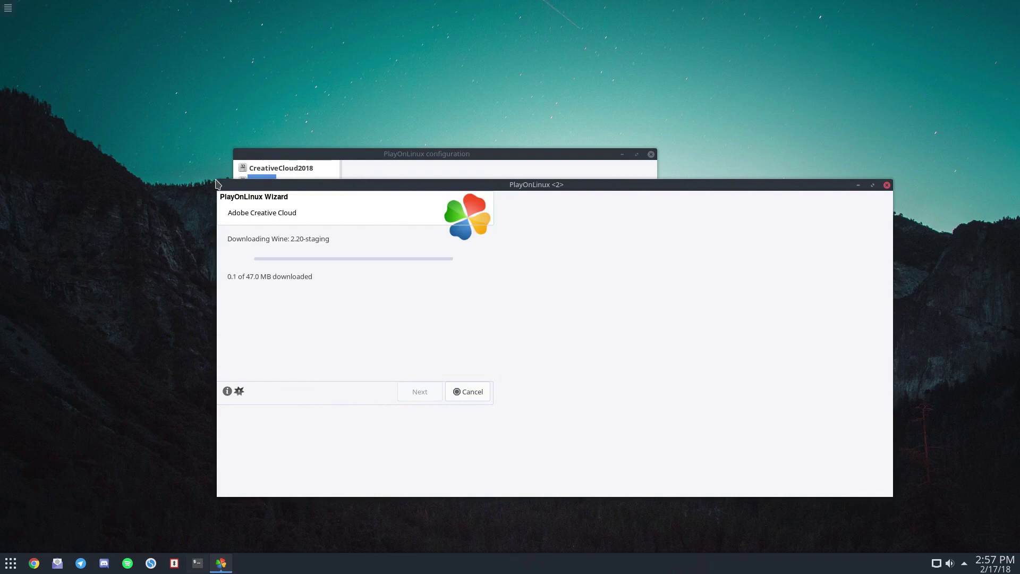
drag(216, 184, 616, 272)
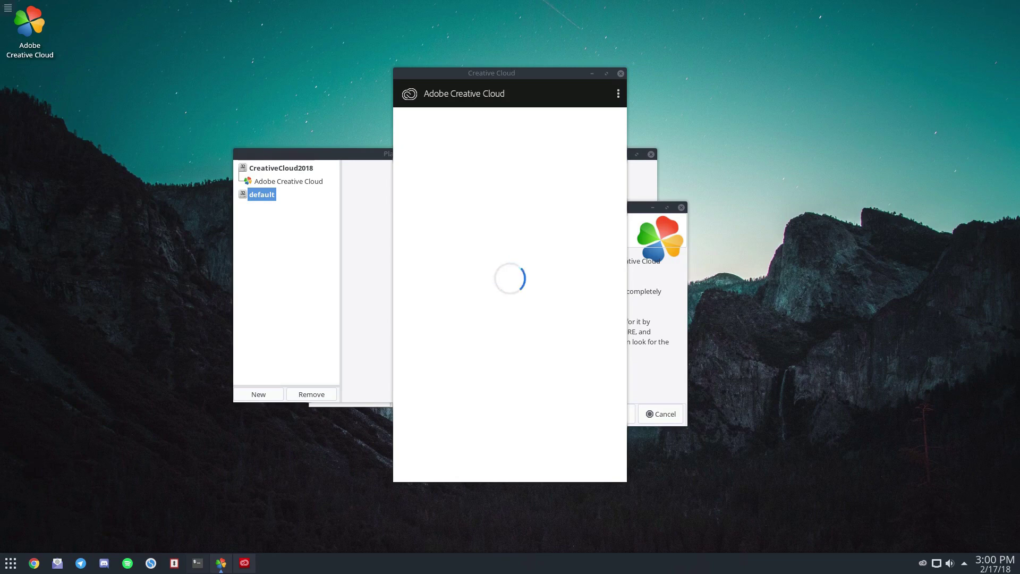
Finish and close the installation wizard, minimize the configuration window, and set Creative Cloud aside
drag(464, 77, 353, 45)
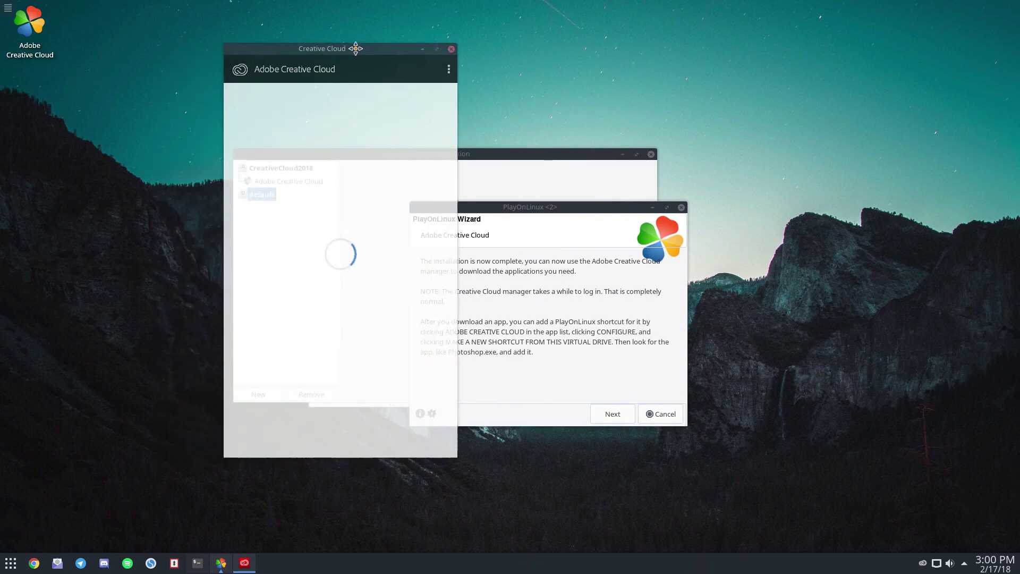
drag(583, 221, 571, 130)
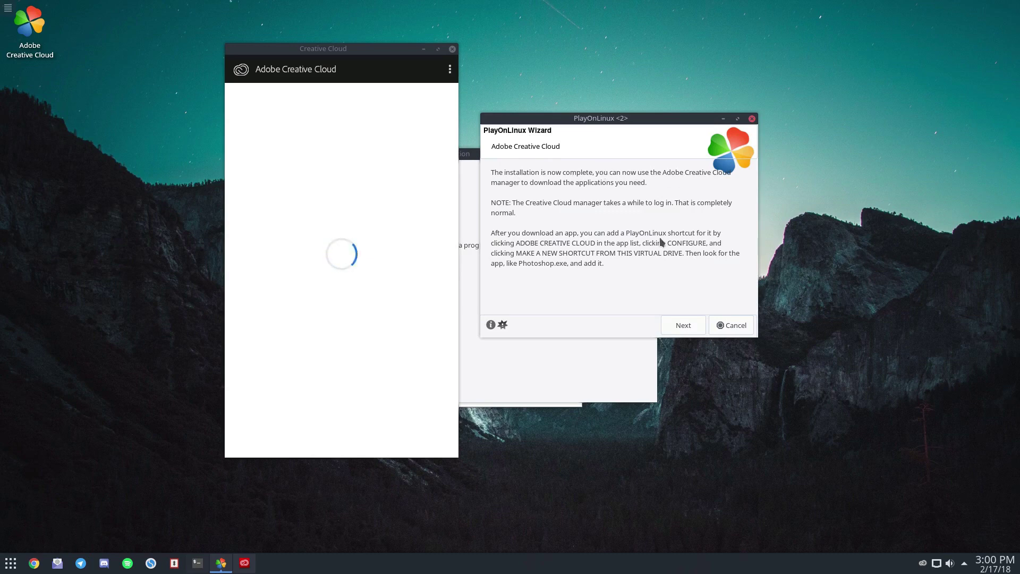
click(679, 323)
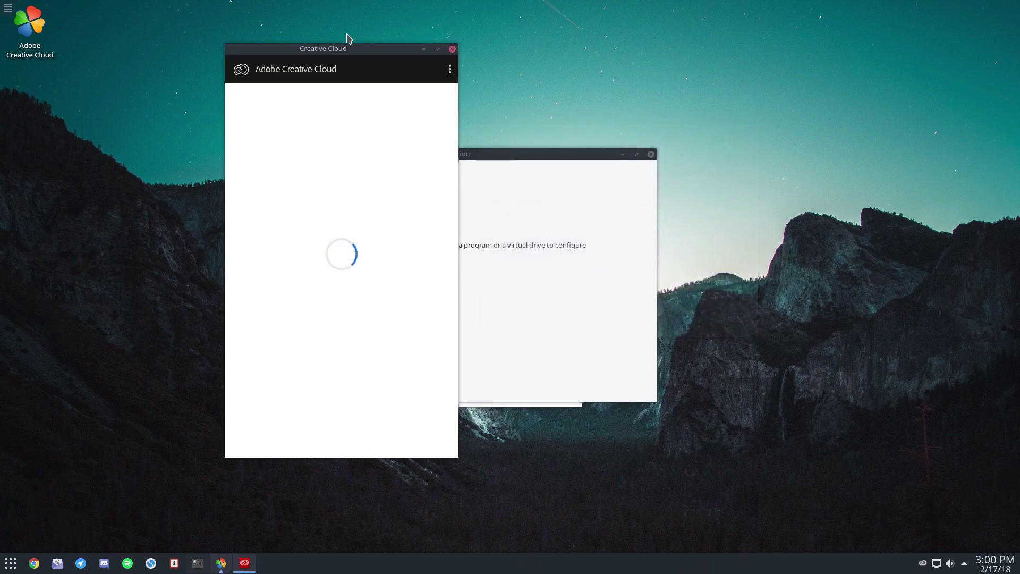
drag(342, 53, 522, 72)
drag(349, 154, 218, 162)
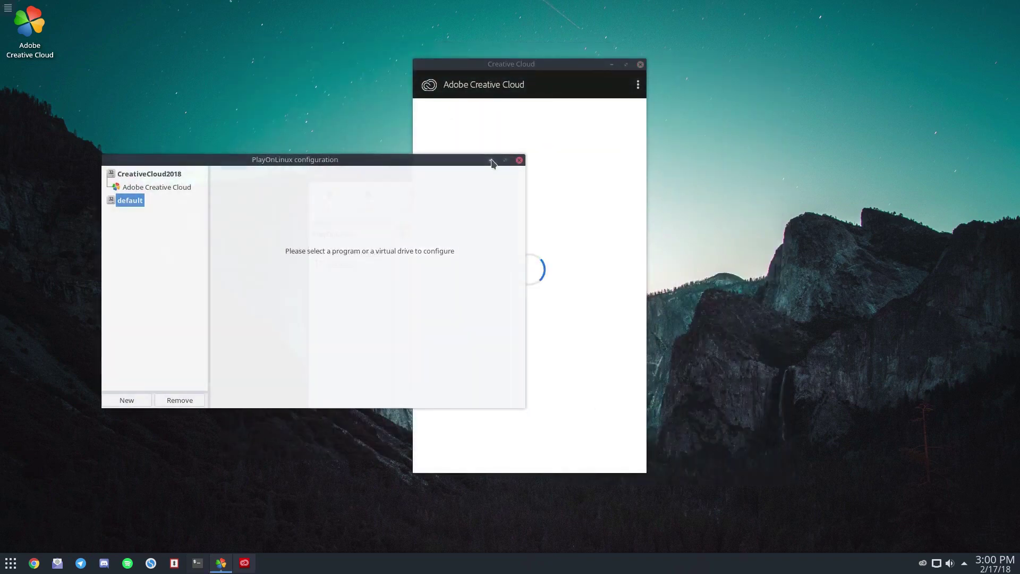
click(490, 161)
drag(503, 63, 466, 68)
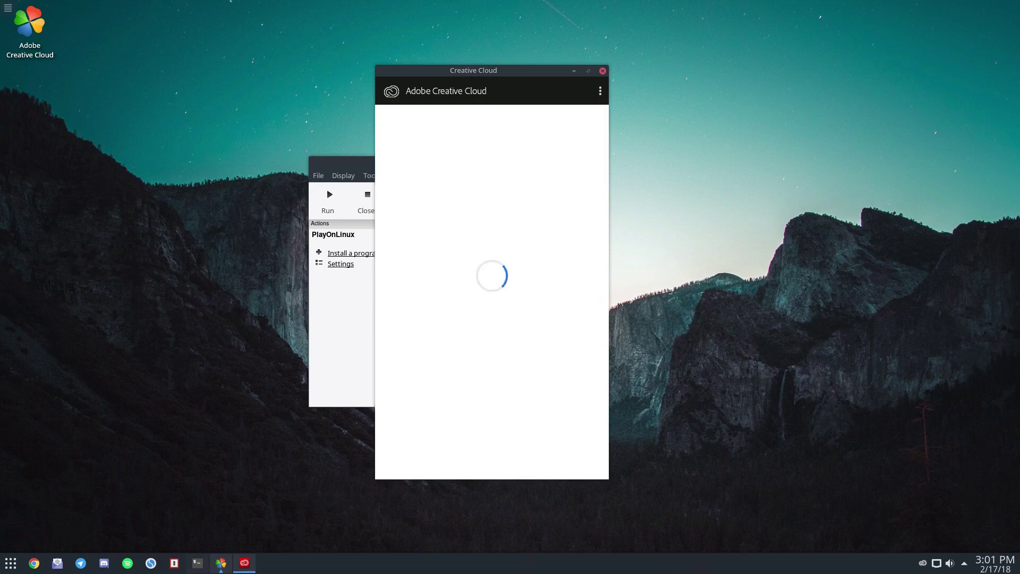
Start the Photoshop CC trial from the Trial Apps list and accept the Creative Cloud welcome notice
drag(497, 75, 597, 81)
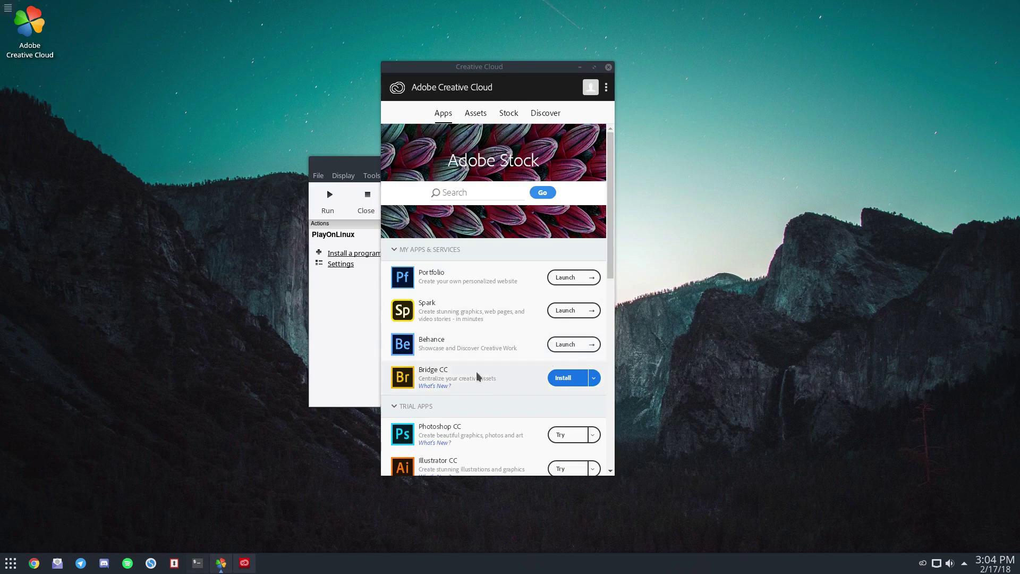
scroll(529, 298, down, 5)
scroll(521, 301, down, 3)
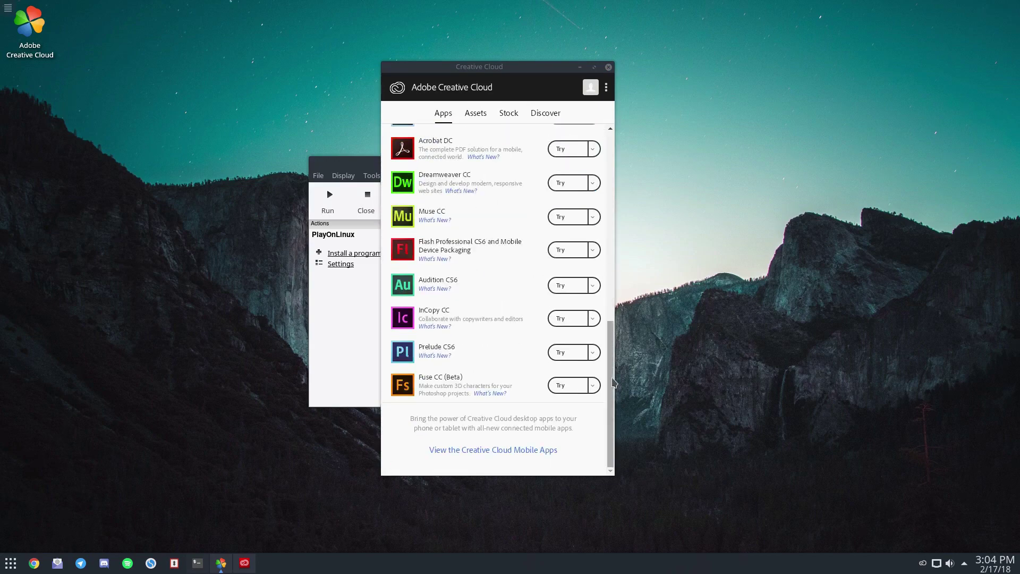
drag(611, 340, 632, 260)
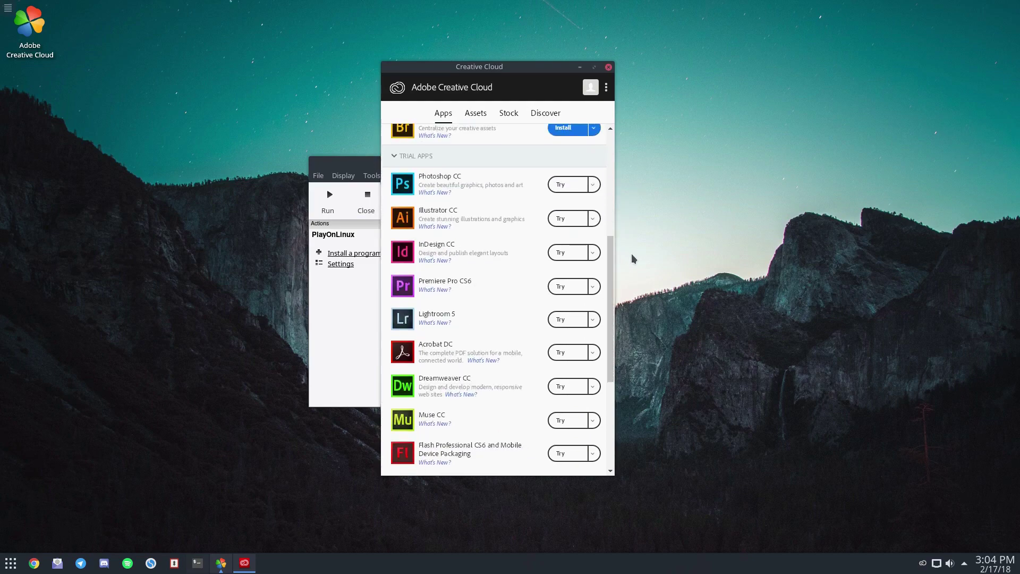
click(577, 184)
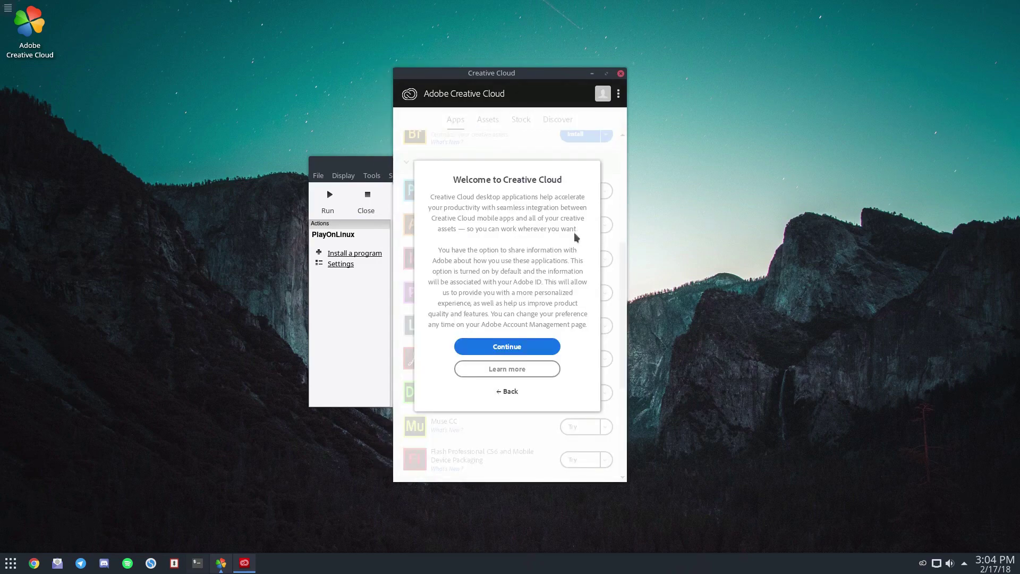
click(516, 348)
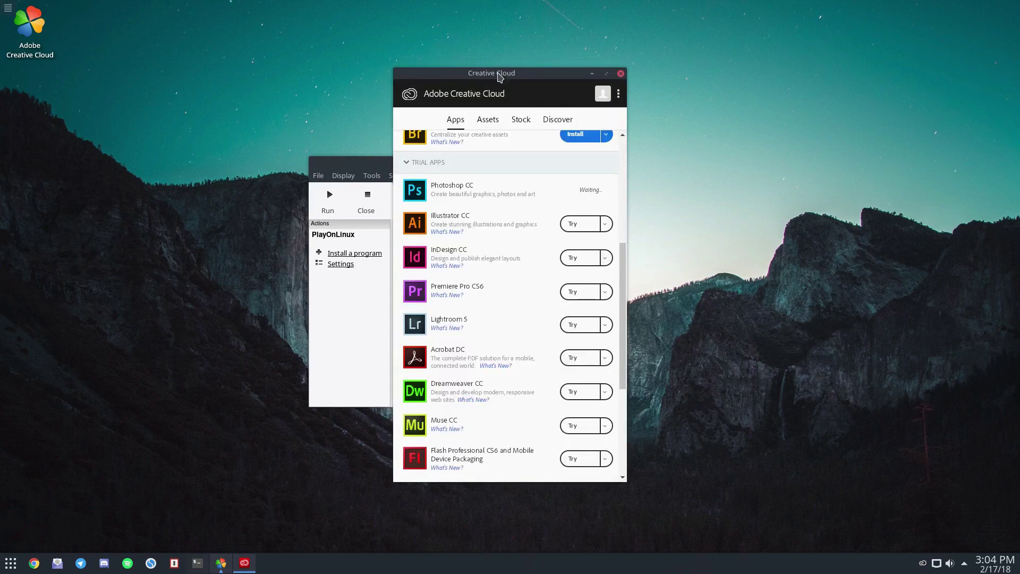
drag(494, 74, 611, 75)
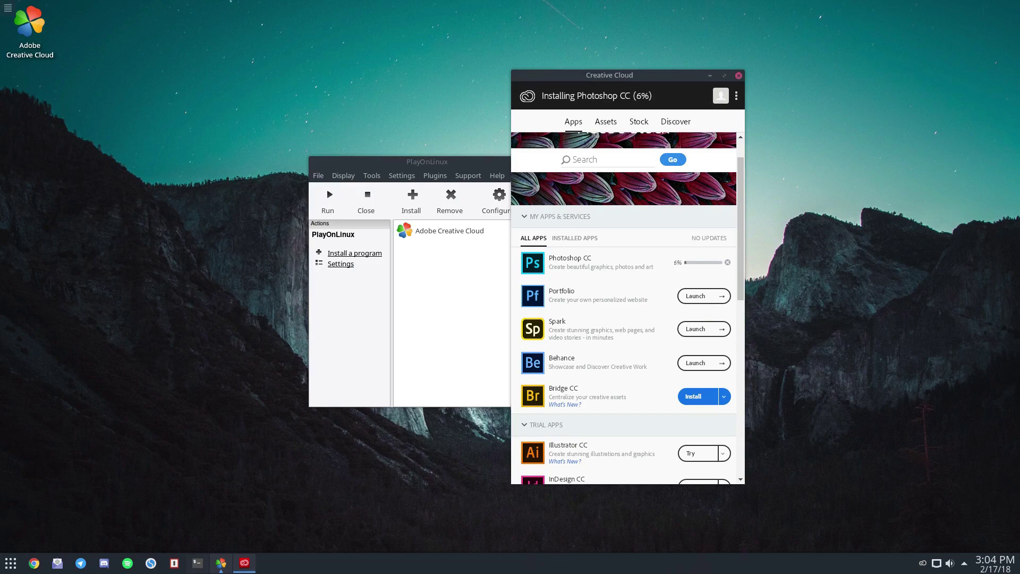
Follow the Photoshop CC install progress, then filter the Apps list to installed apps
scroll(632, 390, down, 5)
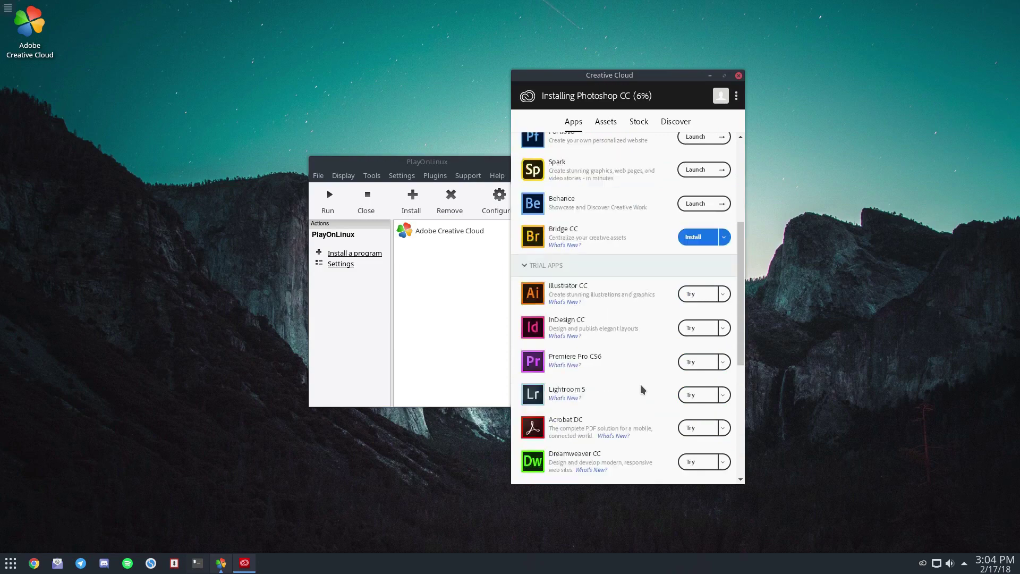
scroll(641, 390, up, 5)
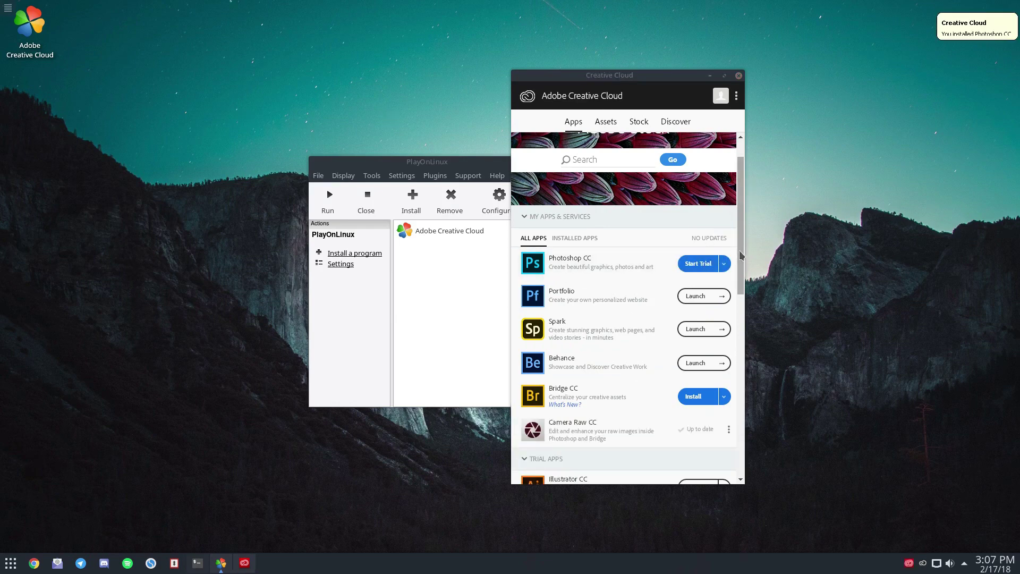
scroll(710, 249, down, 1)
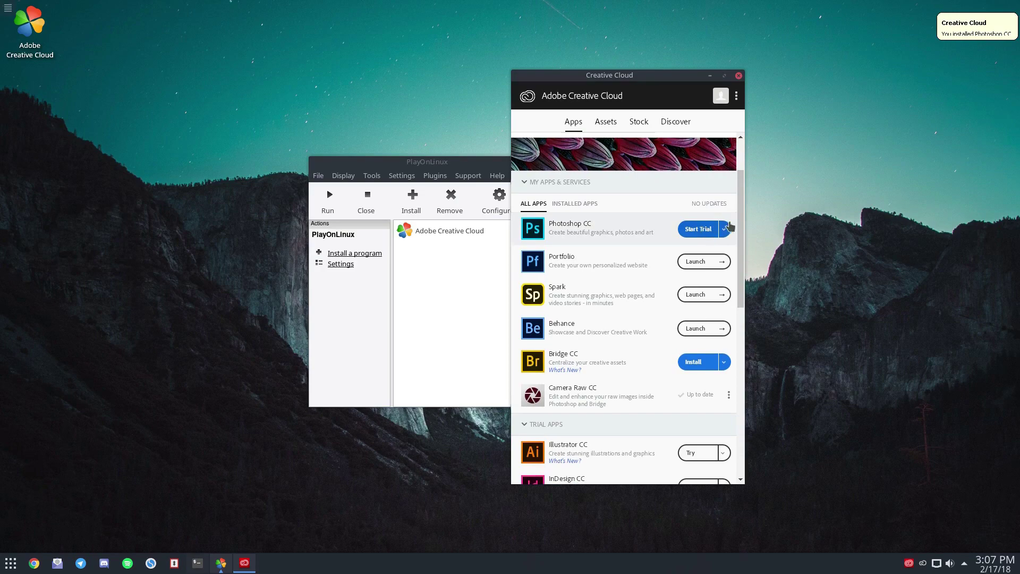
drag(740, 236, 591, 229)
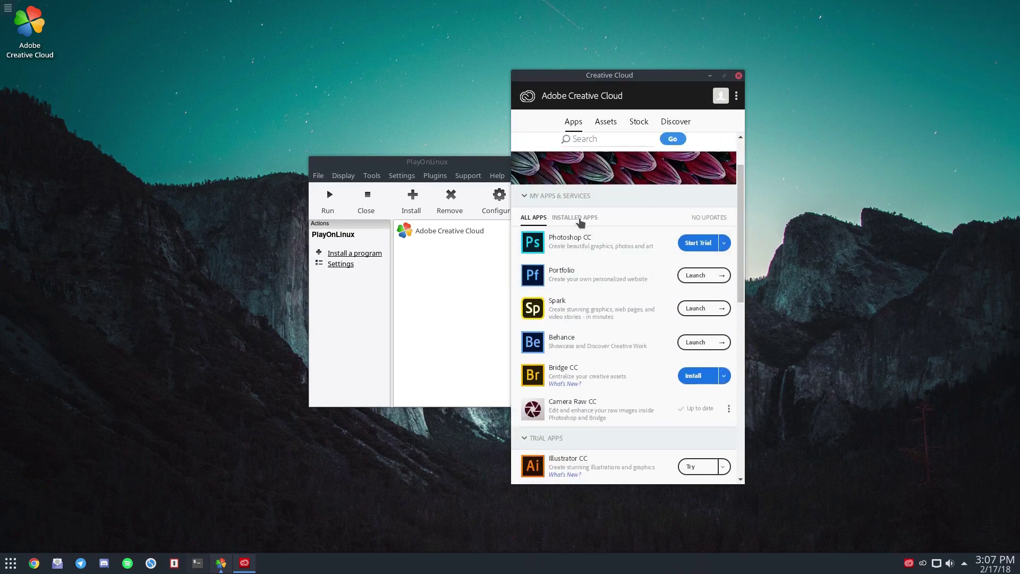
click(576, 219)
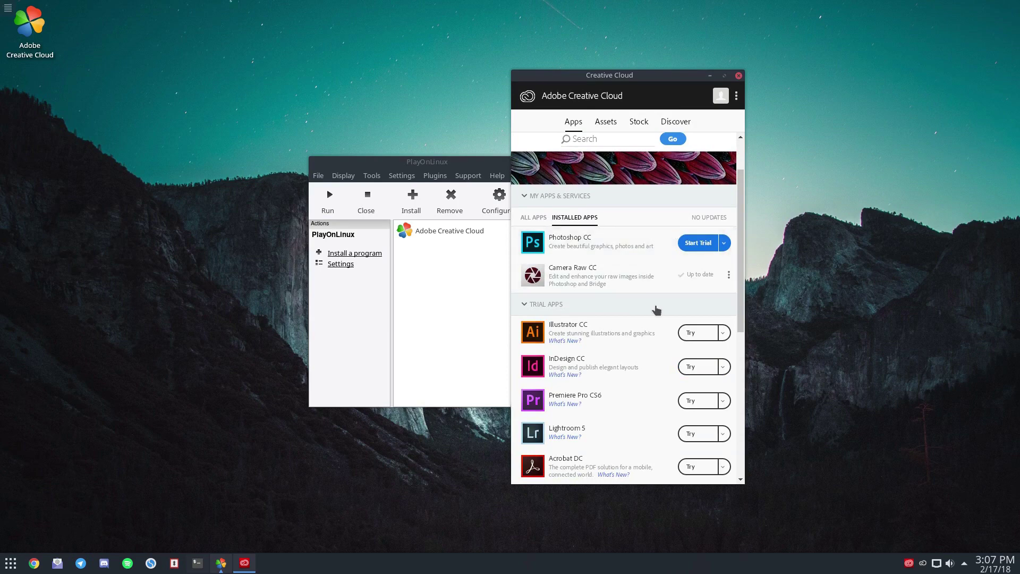
Check Photoshop CC's options list, then start its 7-day trial to launch Photoshop
click(724, 243)
click(723, 246)
click(724, 249)
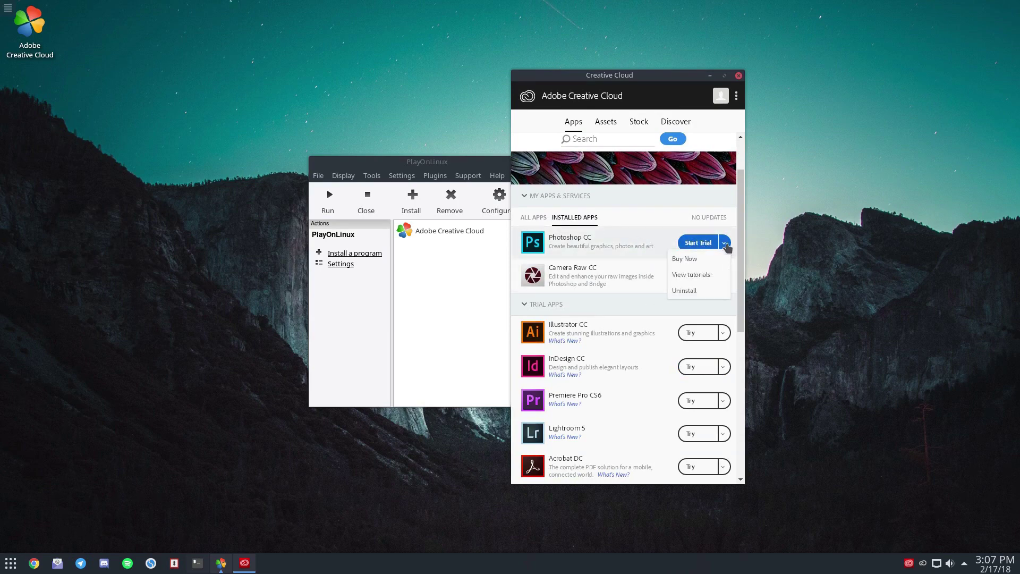
click(726, 245)
click(725, 245)
click(725, 242)
click(696, 244)
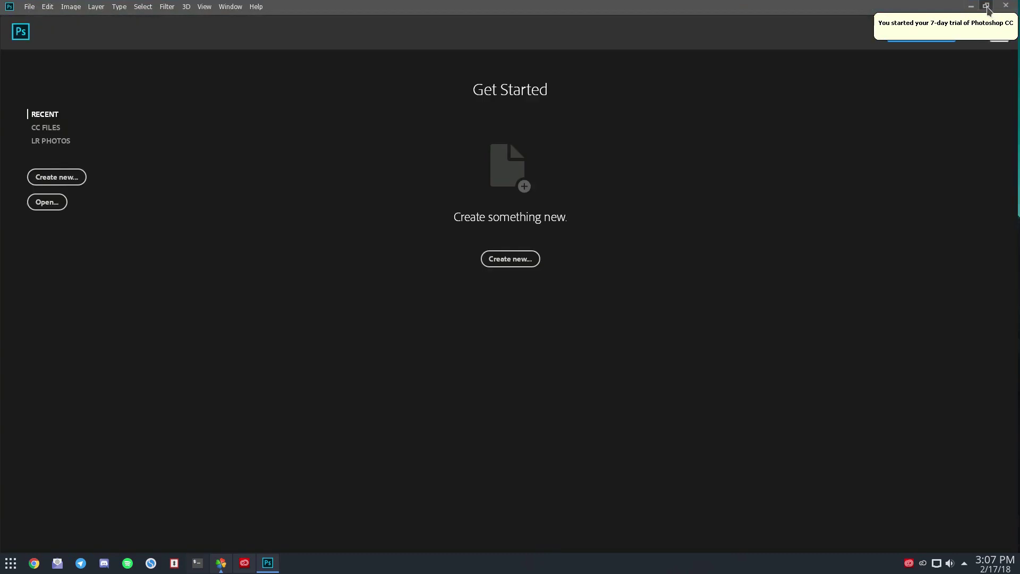
Minimize Photoshop and relaunch Photoshop CC from Creative Cloud's Buy Now dropdown using Open
click(986, 6)
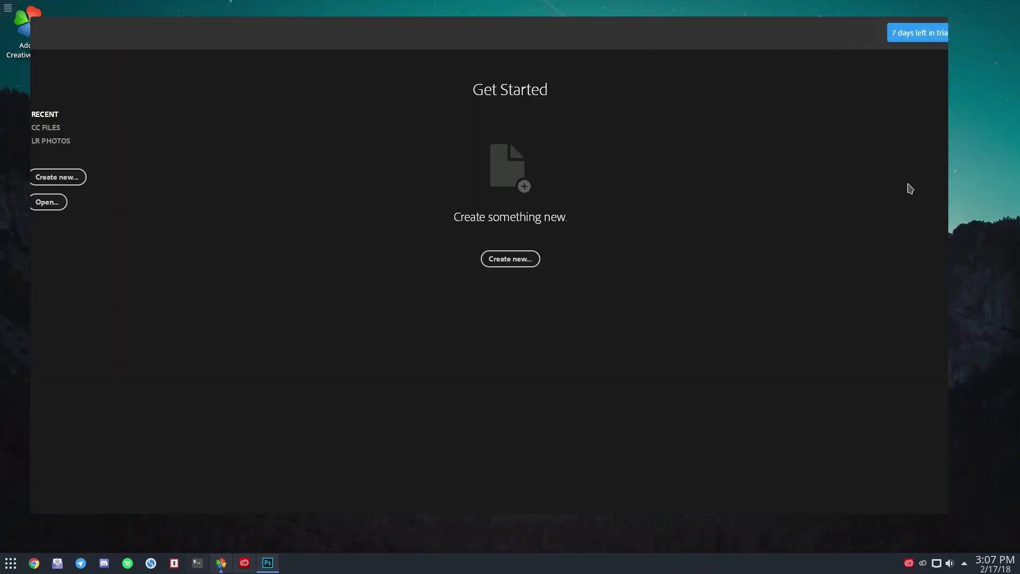
click(268, 562)
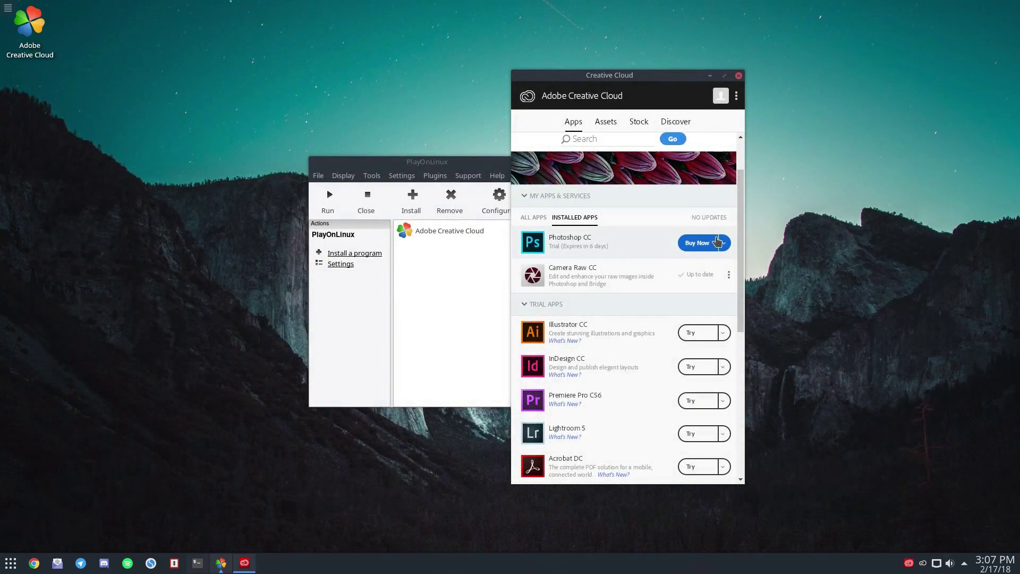
click(724, 243)
click(696, 264)
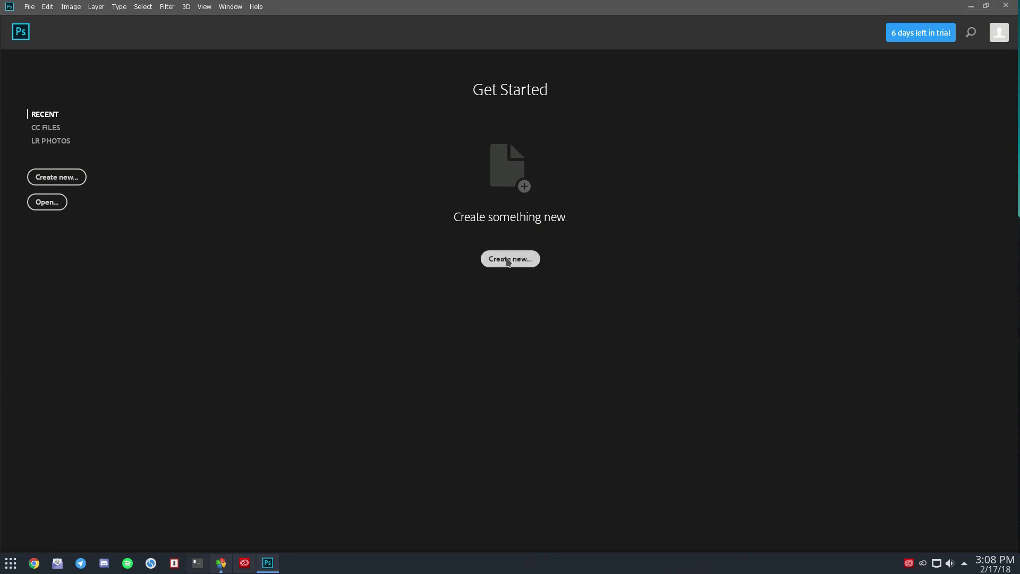
Create a new blank 7 × 5 in document at 300 ppi with the default preset
key(ctrl+n)
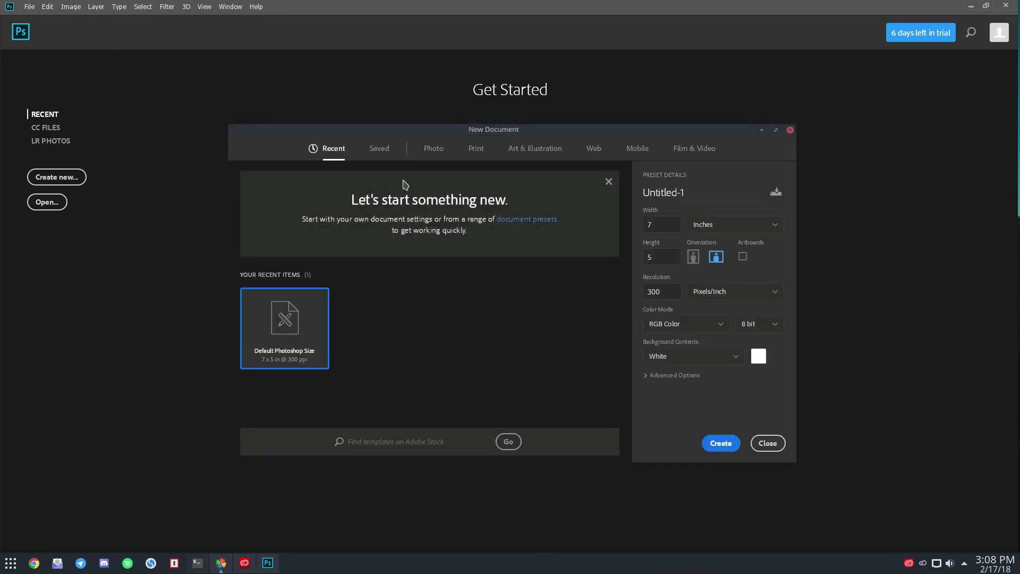
drag(612, 140, 591, 93)
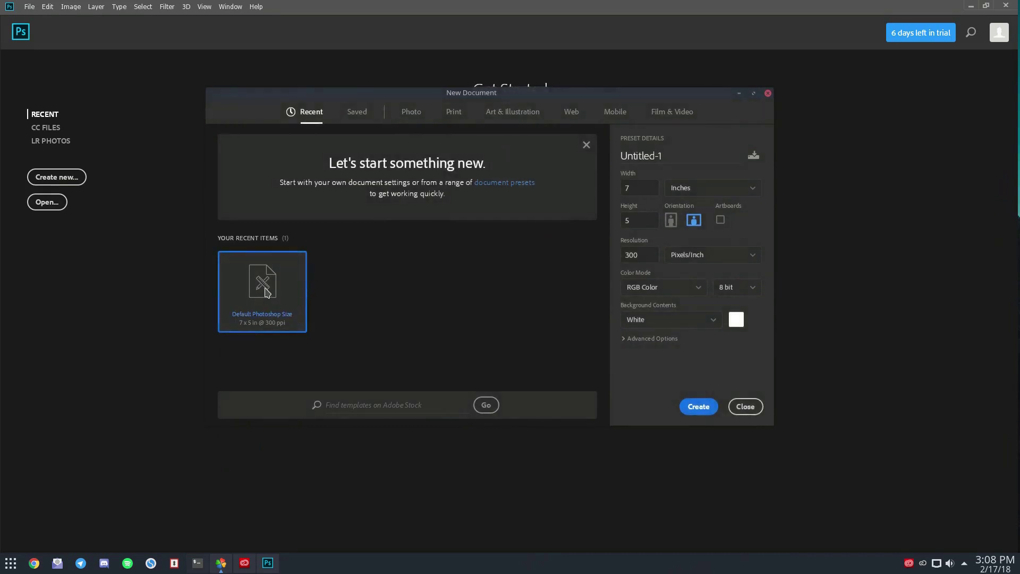
click(696, 406)
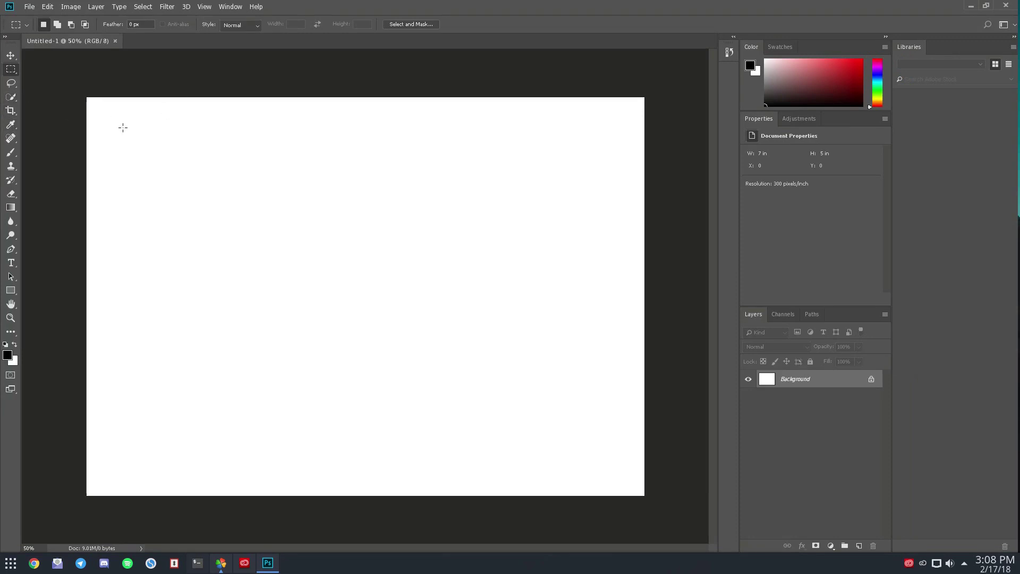
Draw a rectangular selection near the canvas's upper left, then pick the Blur and Brush tools
drag(147, 136, 340, 193)
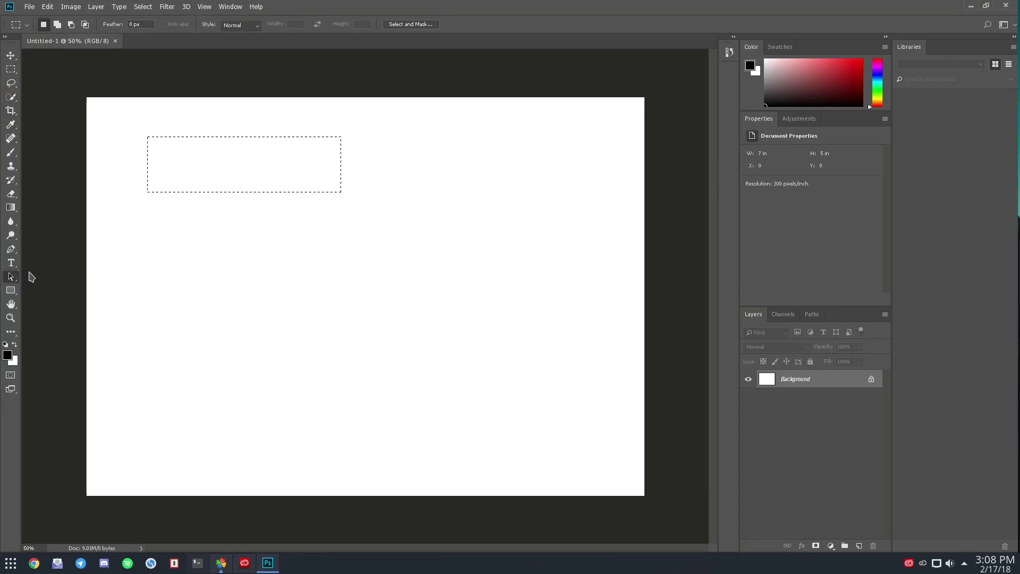
click(11, 221)
click(240, 281)
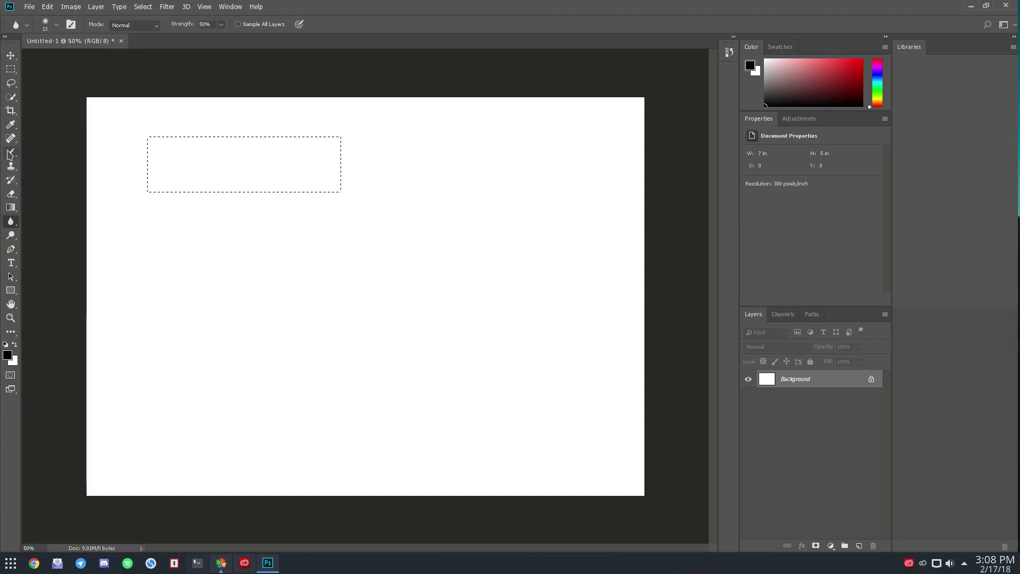
click(11, 152)
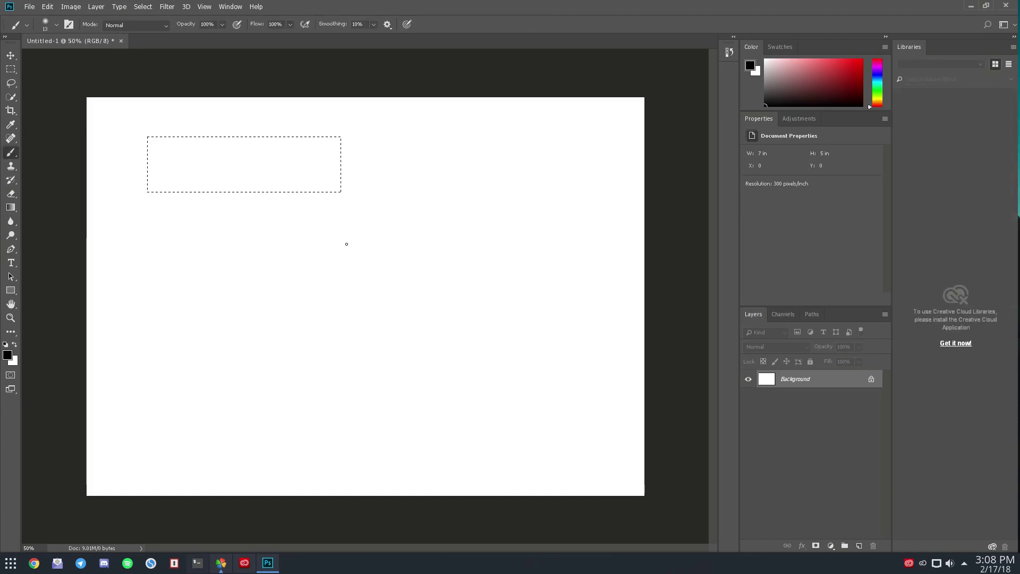